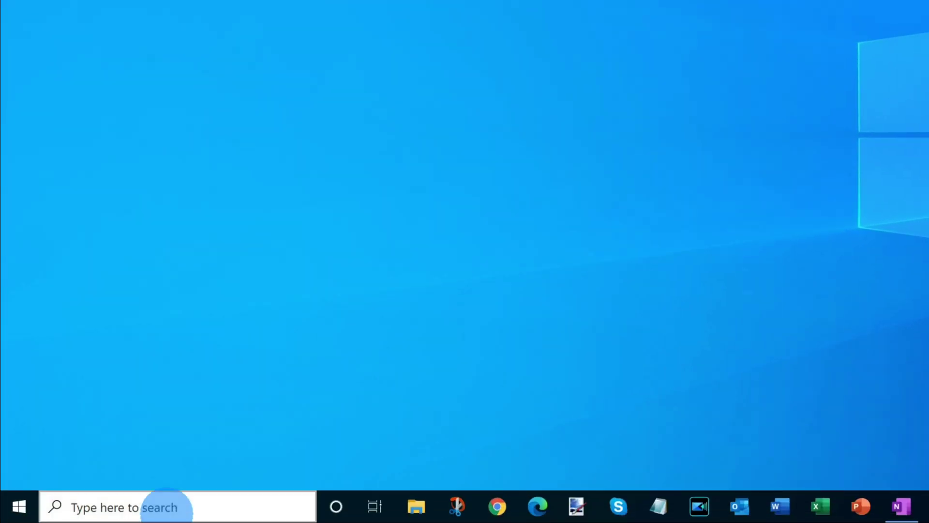
# Step: Search Windows for 'photos' and launch the Photos app from the best match
pyautogui.click(167, 507)
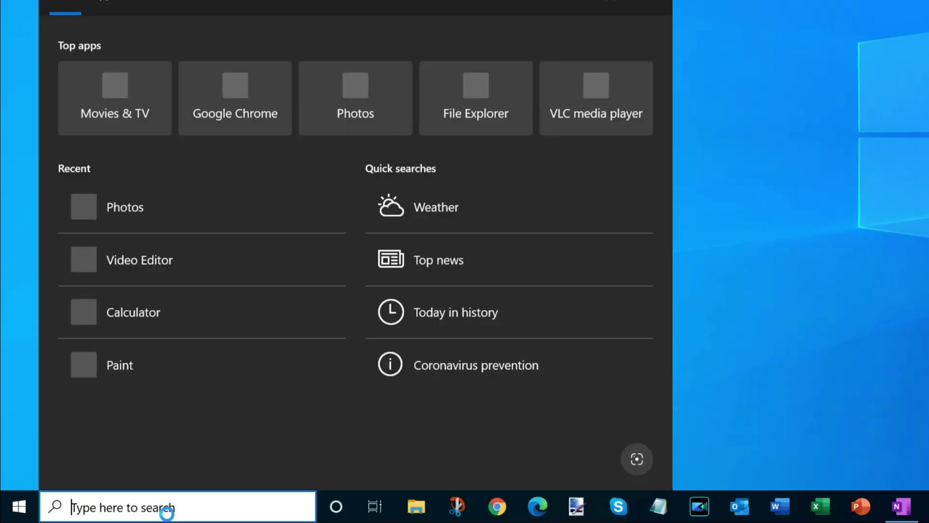
pyautogui.write('photos')
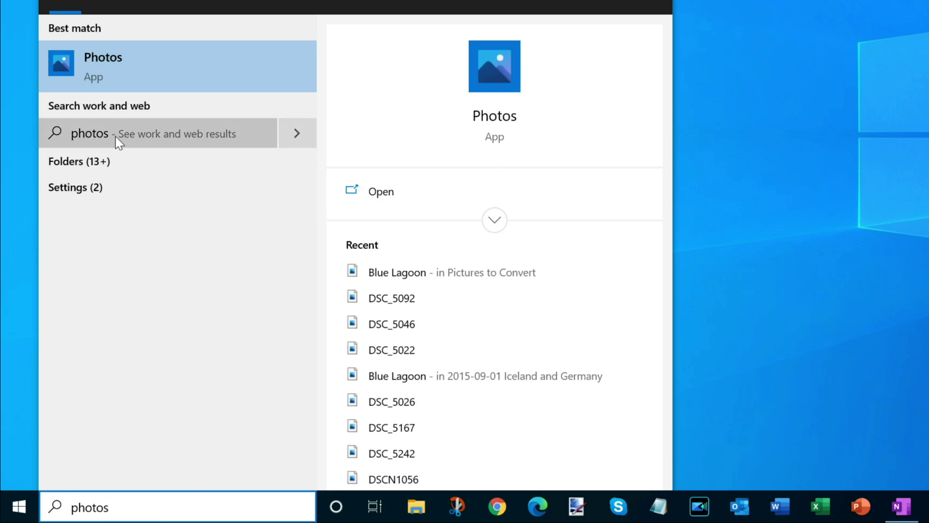
pyautogui.click(149, 62)
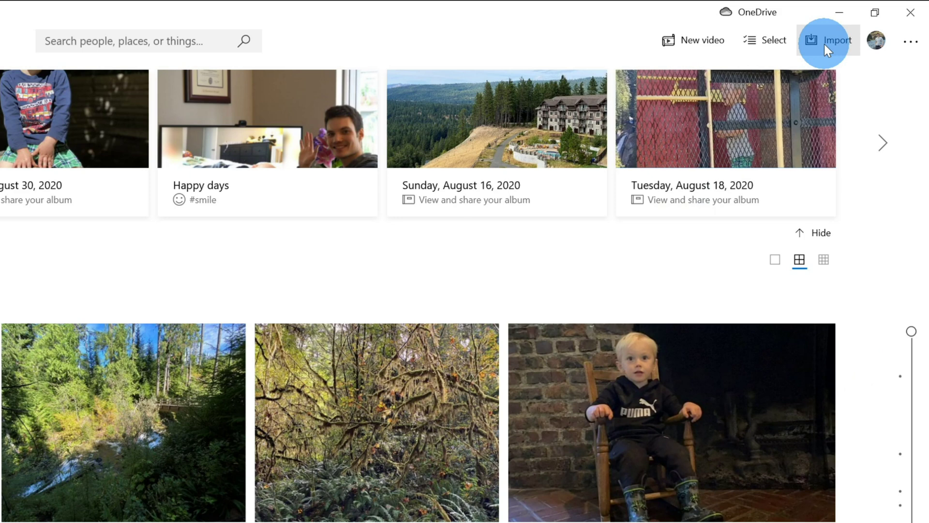
pyautogui.click(825, 45)
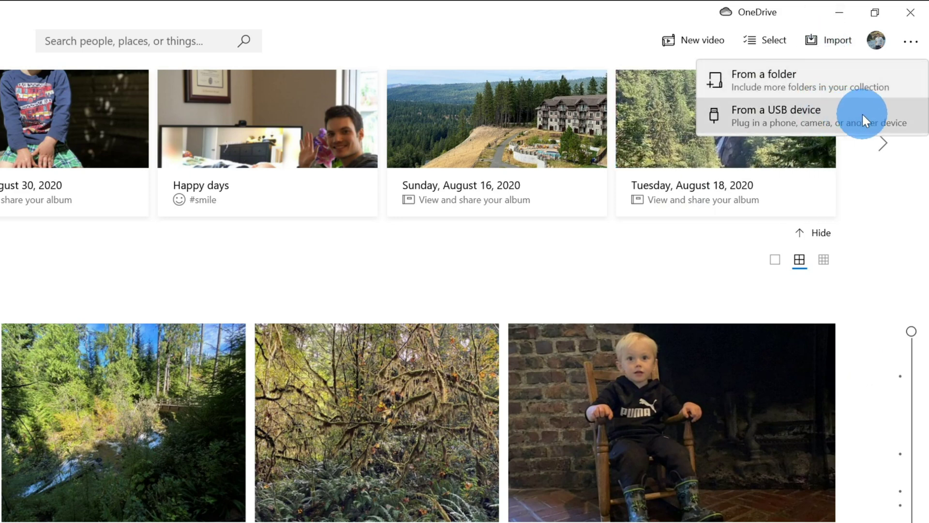
pyautogui.click(816, 91)
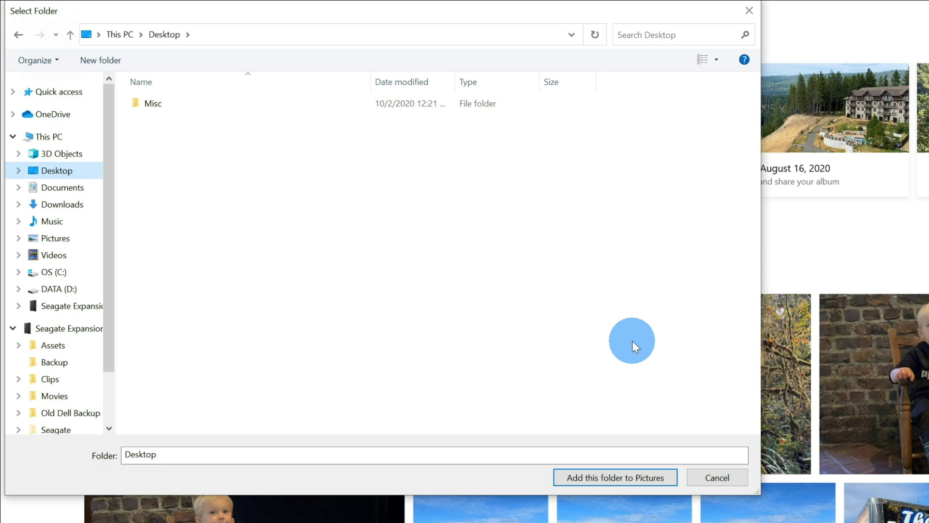
pyautogui.click(721, 477)
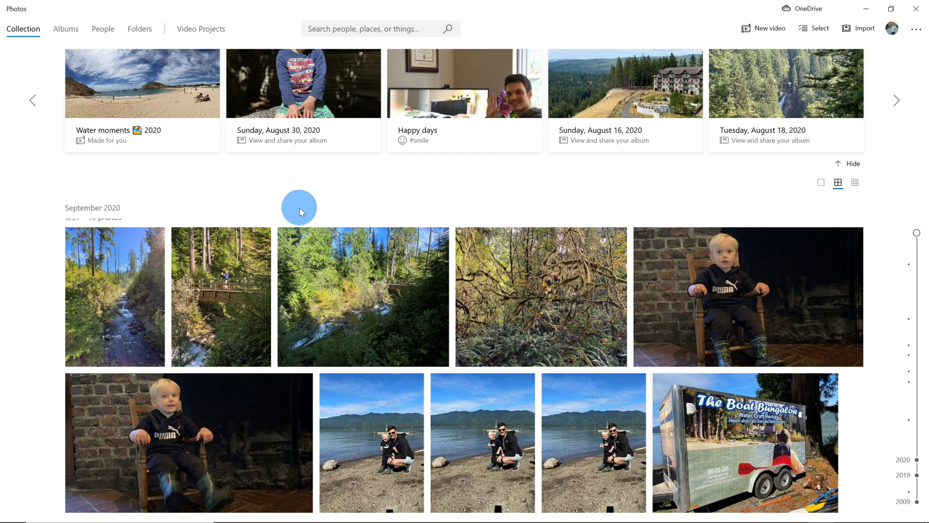
# Step: Select the forest stream, mossy forest, boy-in-rocking-chair and first lake photos
pyautogui.click(155, 237)
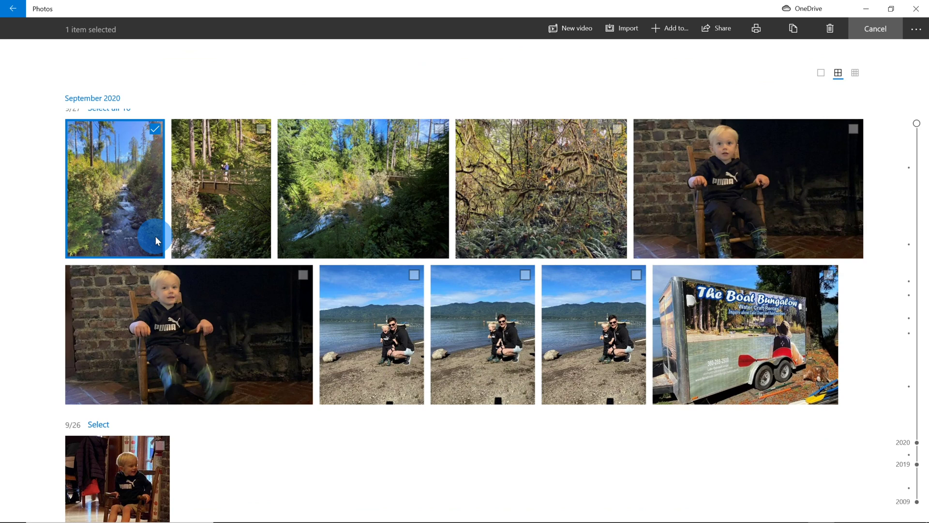
pyautogui.click(751, 146)
pyautogui.click(557, 203)
pyautogui.click(373, 339)
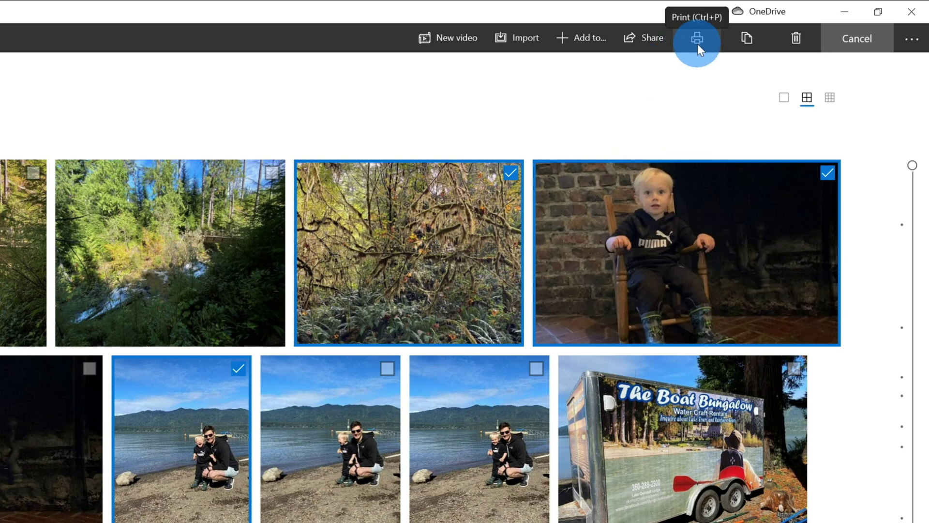
# Step: Print the four selected photos using Microsoft Print to PDF as the printer
pyautogui.click(698, 43)
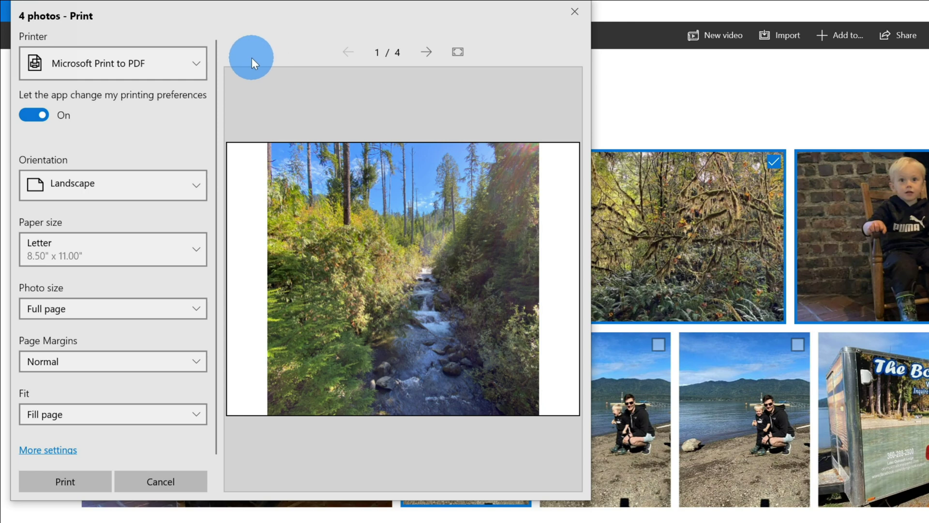
pyautogui.click(199, 60)
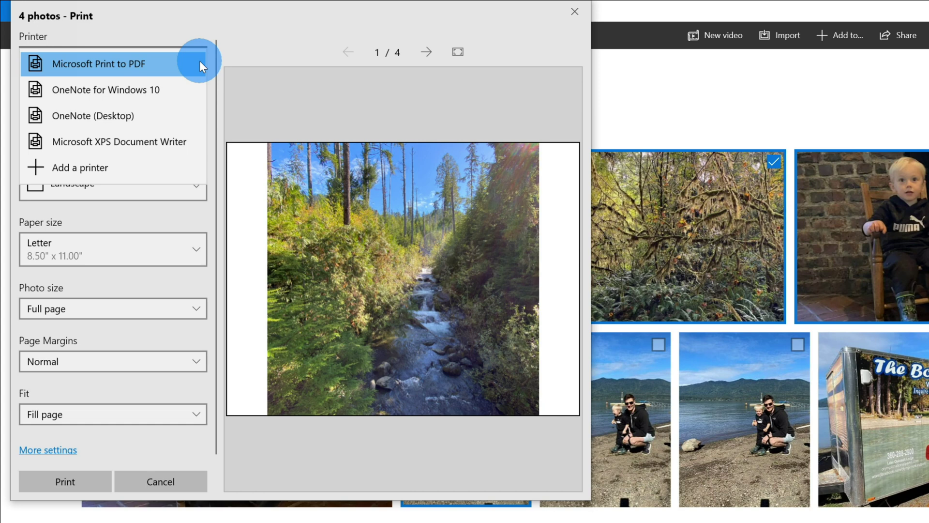
pyautogui.click(130, 65)
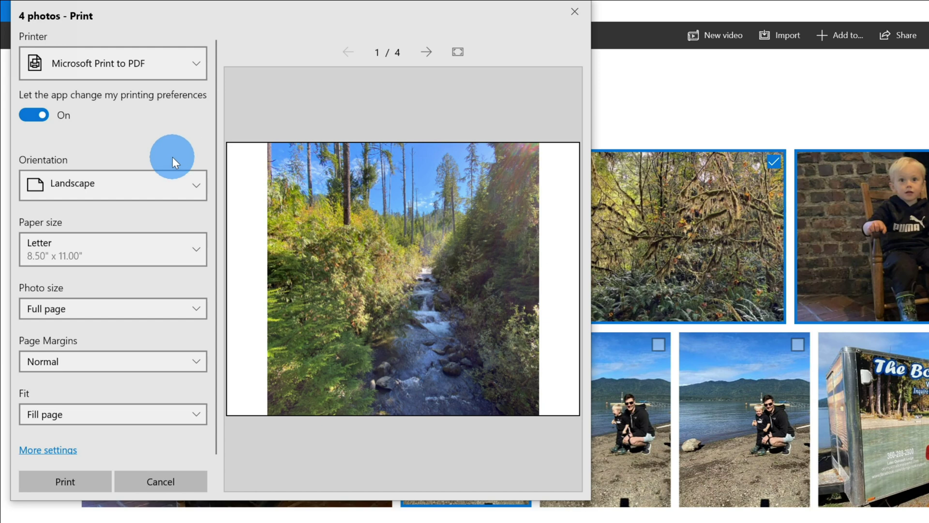
pyautogui.click(98, 477)
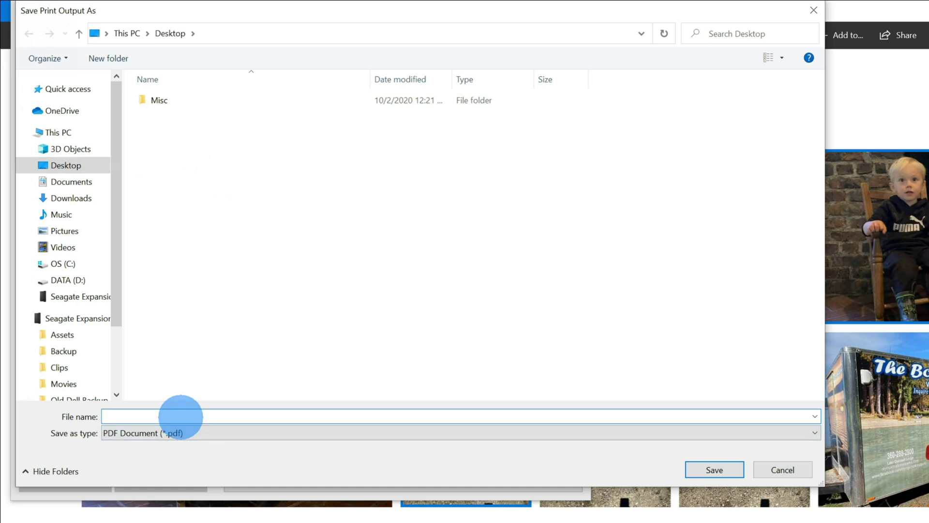
# Step: Save the print output as the PDF 'Olympic National Park Photos' on the Desktop
pyautogui.write('Olympic National Park Photos')
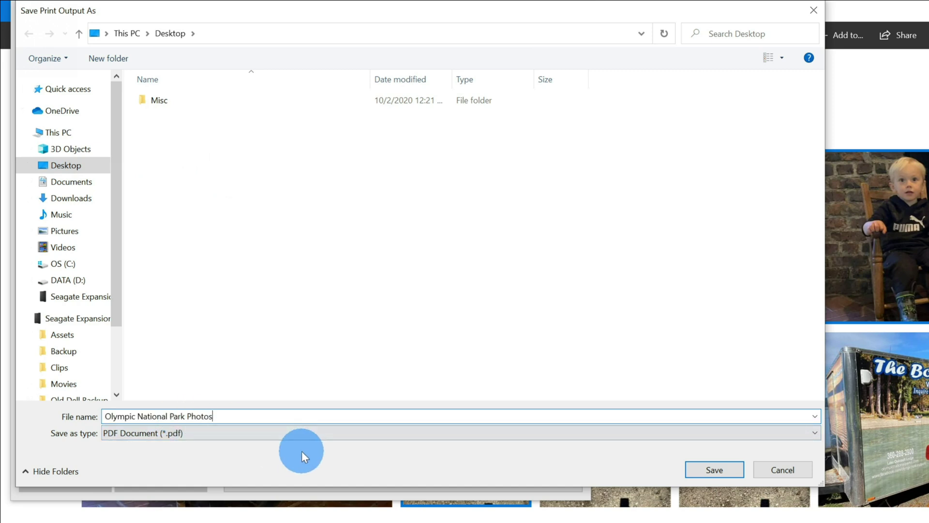
pyautogui.click(715, 470)
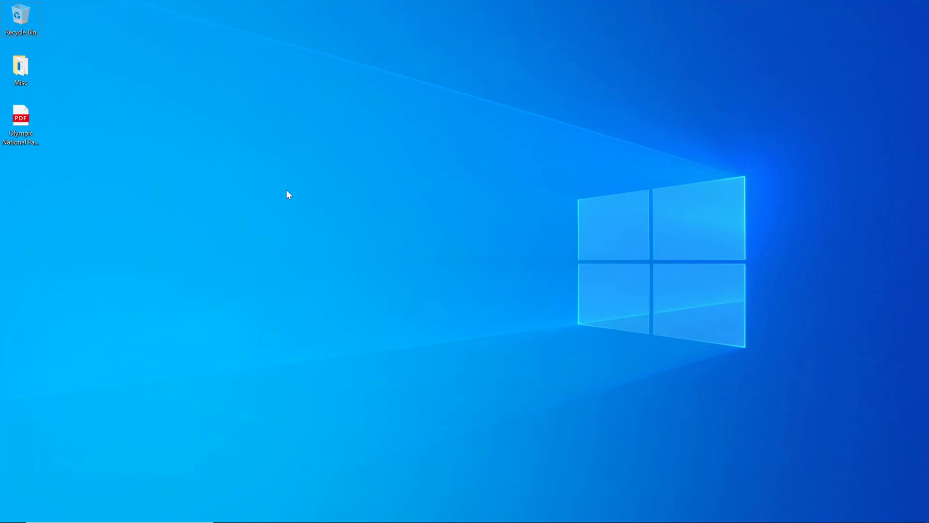
# Step: Open the Olympic National Park Photos PDF from the desktop in Edge
pyautogui.click(29, 121)
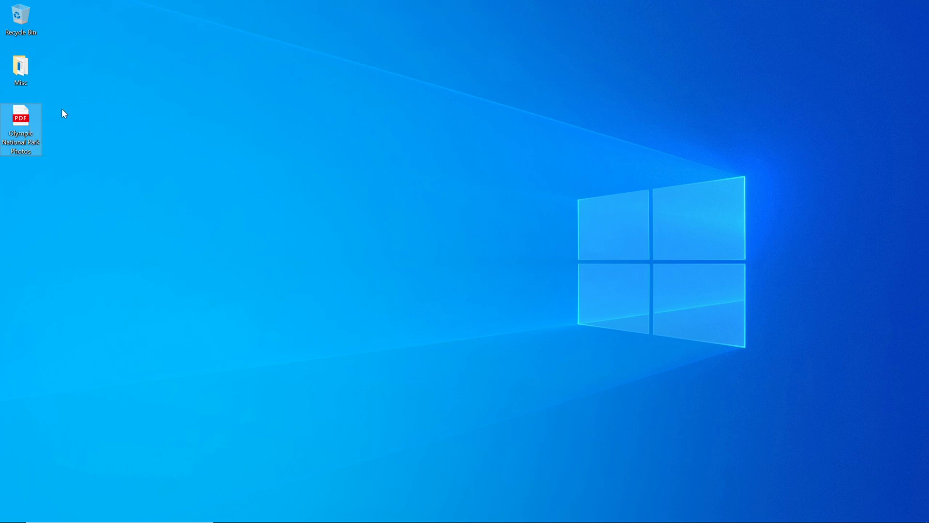
pyautogui.moveTo(23, 123)
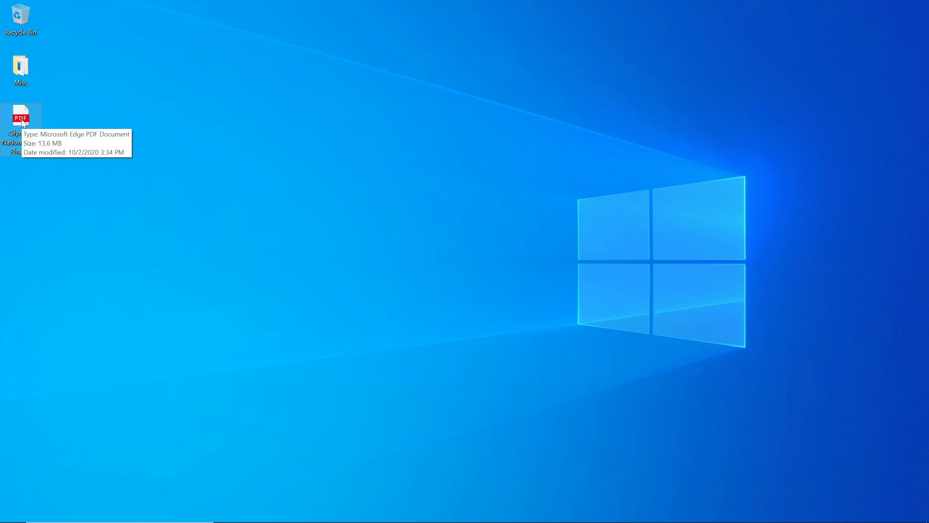
pyautogui.doubleClick(23, 123)
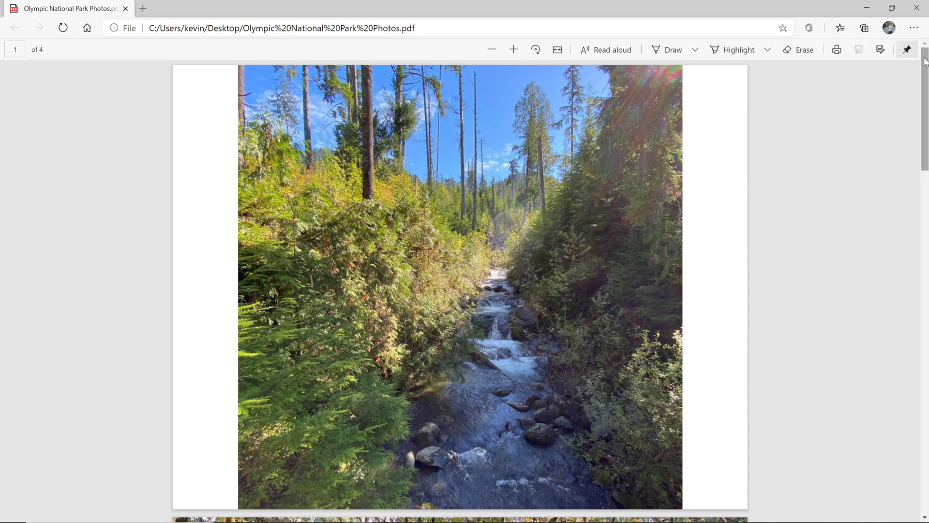
# Step: Scroll the PDF from page 1 to page 2 to check the saved photos
pyautogui.moveTo(925, 59)
pyautogui.mouseDown()
pyautogui.moveTo(926, 411)
pyautogui.moveTo(927, 67)
pyautogui.mouseUp()
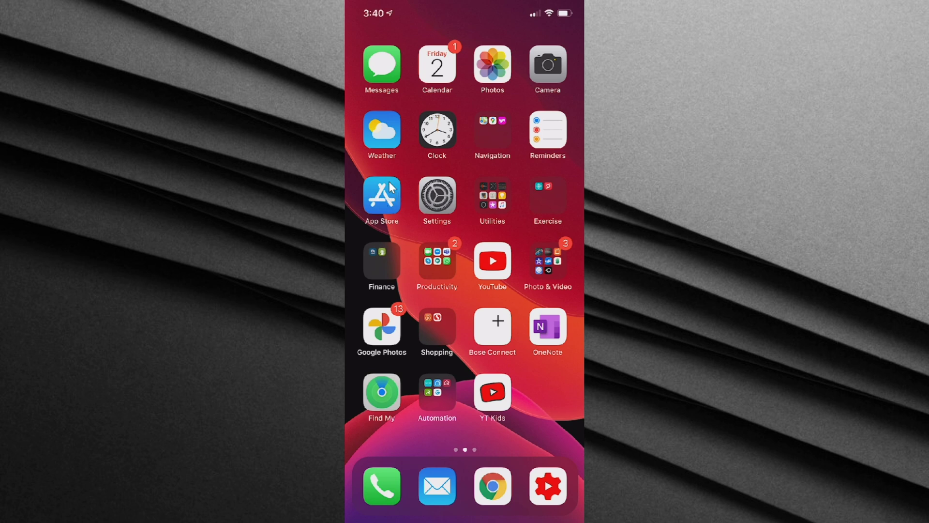
# Step: Search the App Store for 'Office' and launch Microsoft Office from the results
pyautogui.click(367, 193)
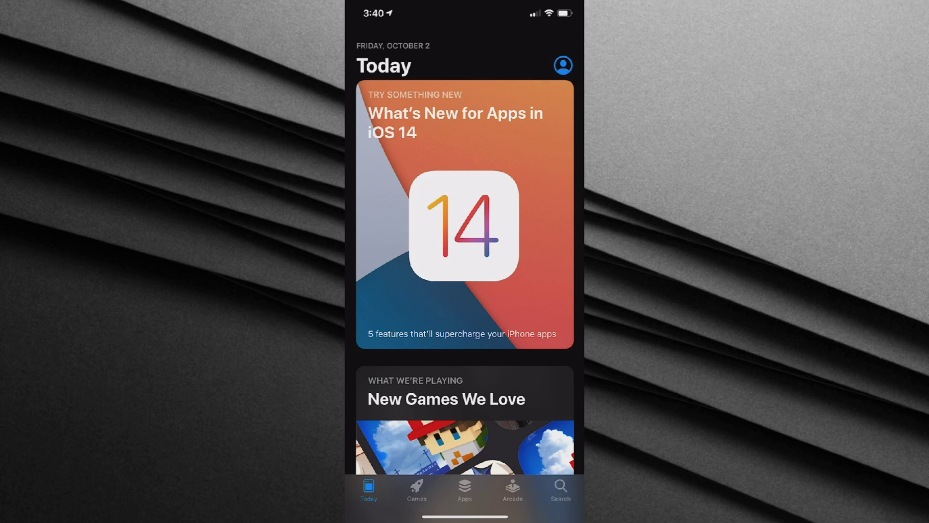
pyautogui.click(559, 489)
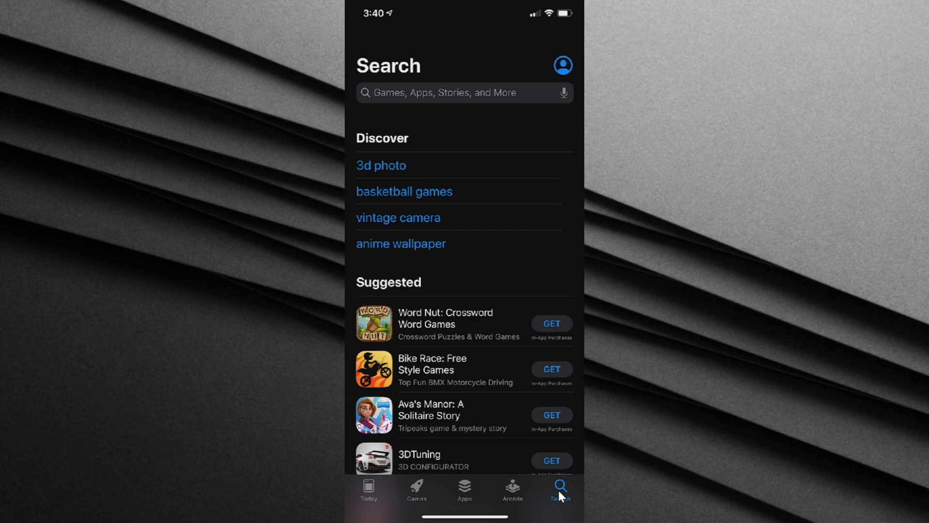
pyautogui.click(402, 92)
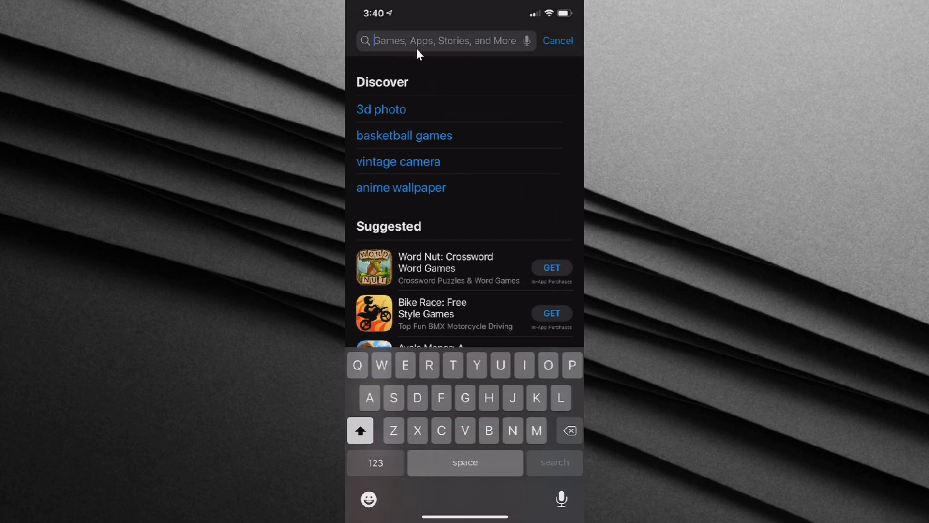
pyautogui.write('Office')
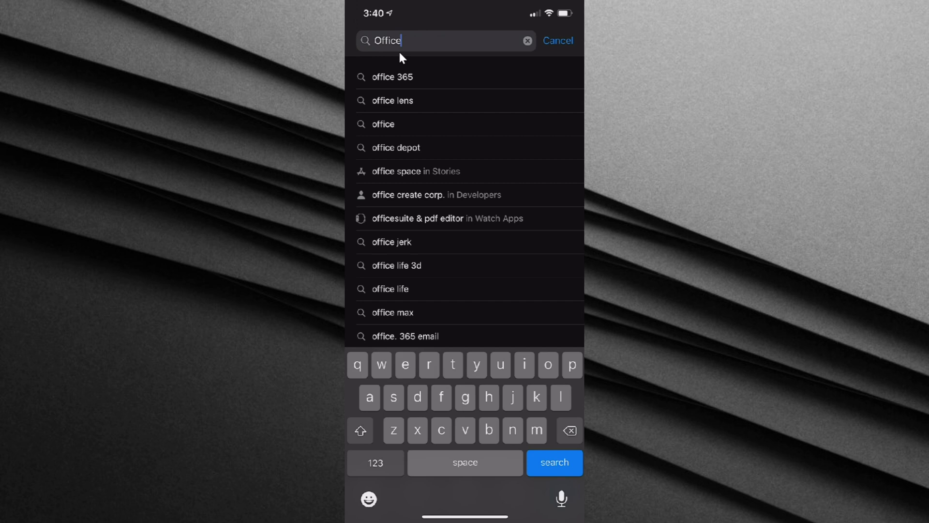
pyautogui.click(541, 466)
pyautogui.scroll(-3, 469, 292)
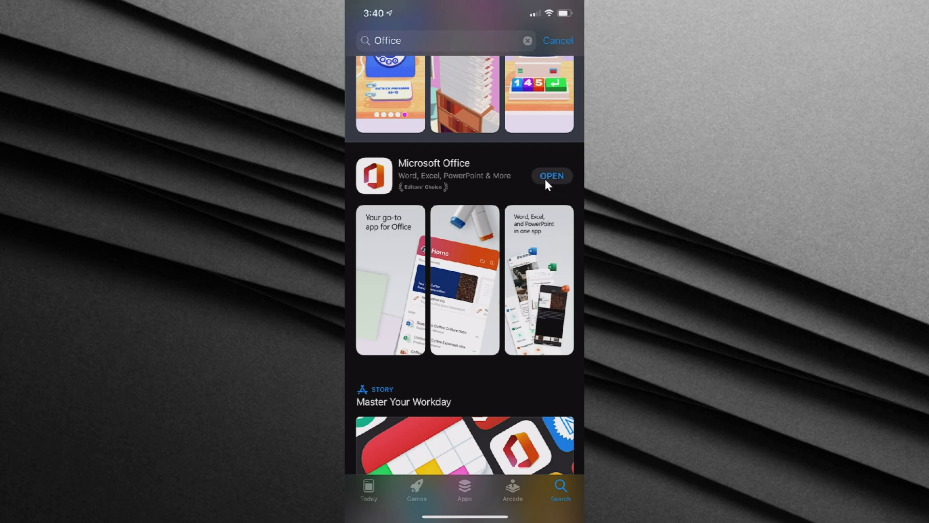
pyautogui.click(546, 179)
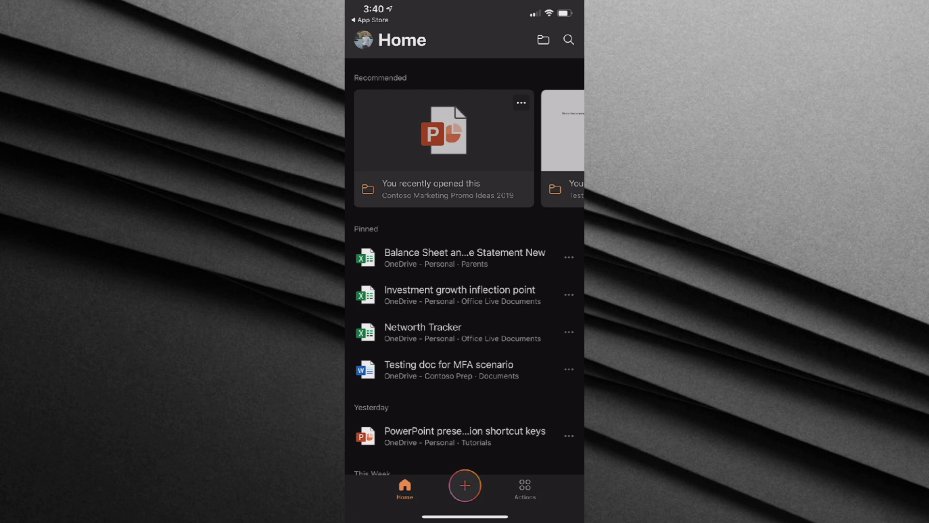
# Step: Show Microsoft Office's Actions list of image and PDF conversion tools
pyautogui.click(528, 487)
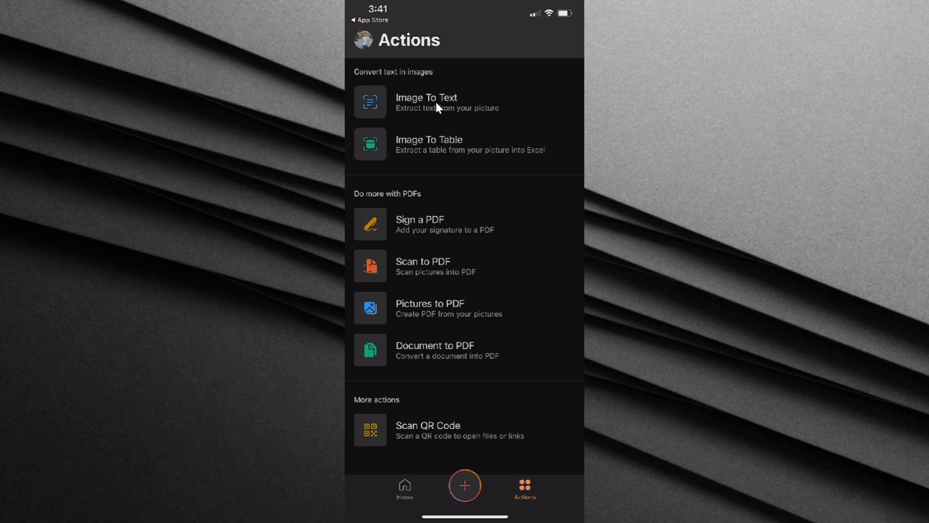
# Step: Start the Pictures to PDF action from the Actions list
pyautogui.scroll(-2, 418, 184)
pyautogui.scroll(2, 433, 275)
pyautogui.click(441, 314)
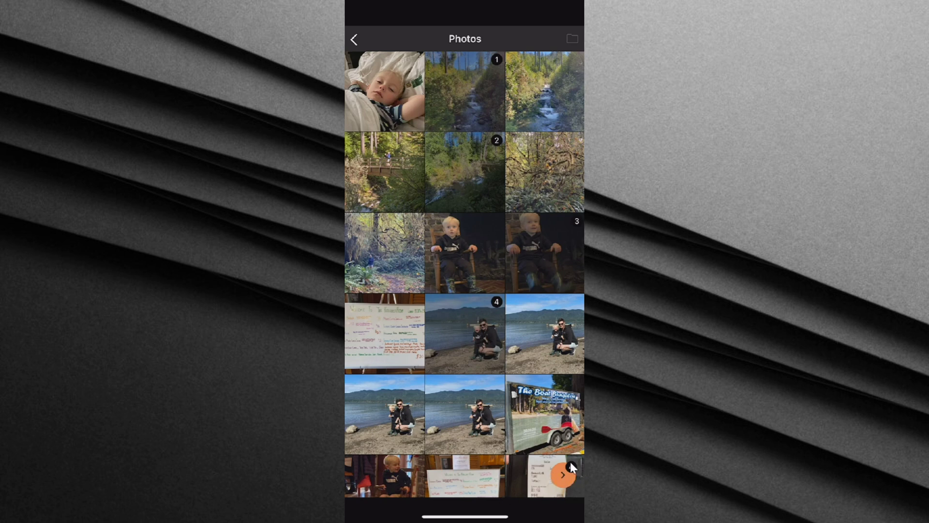
# Step: Continue with the four photos, review the Auto filter, and finish to create 'Scan 02 October 2020'
pyautogui.click(564, 475)
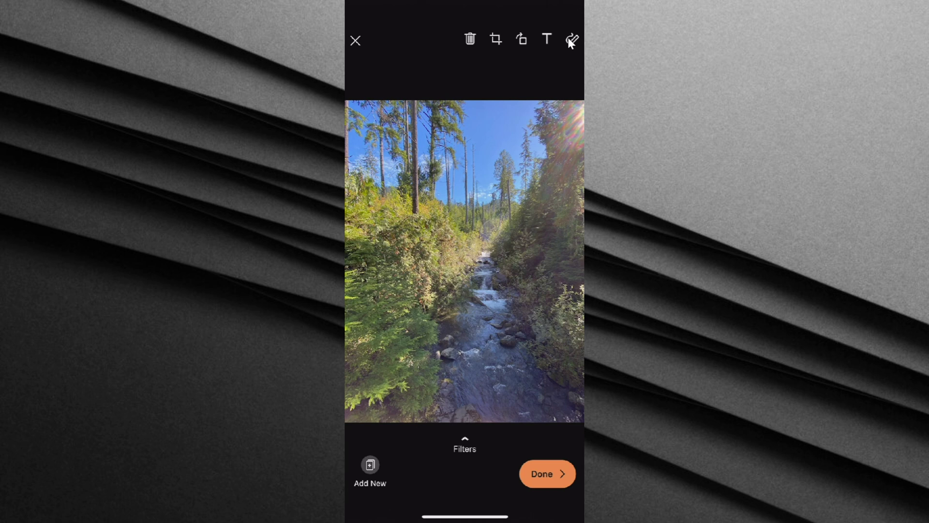
pyautogui.click(450, 436)
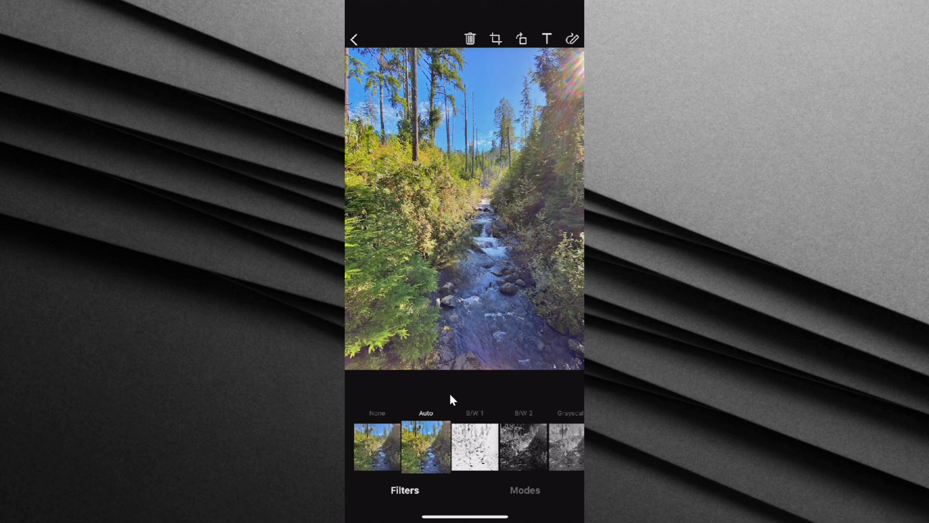
pyautogui.click(357, 43)
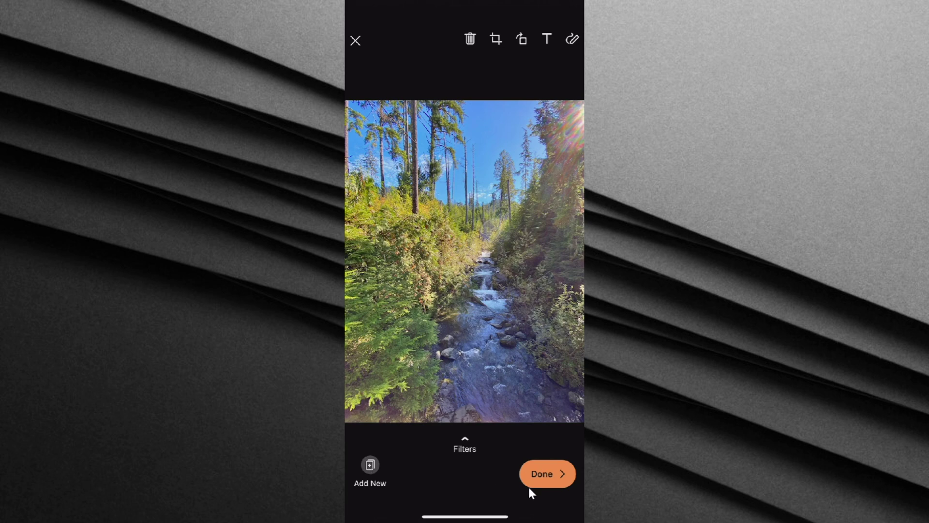
pyautogui.click(543, 477)
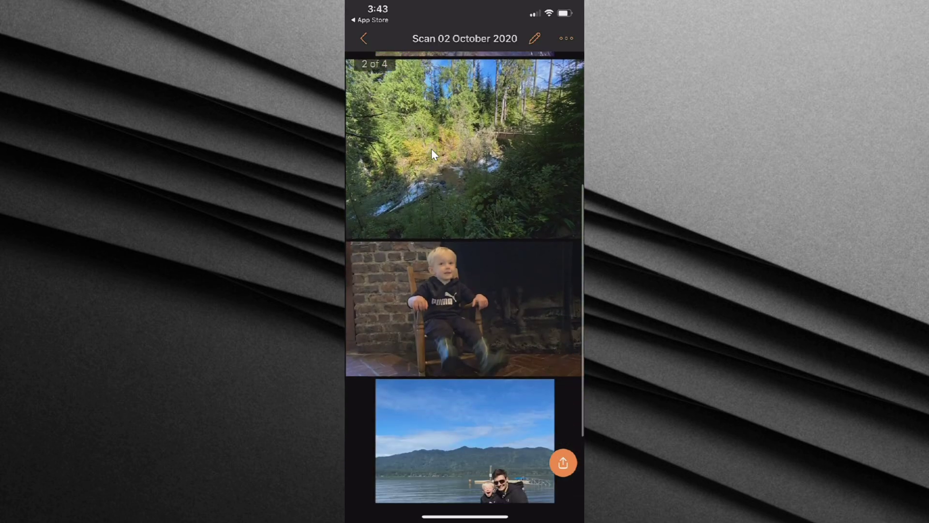
pyautogui.scroll(5, 432, 149)
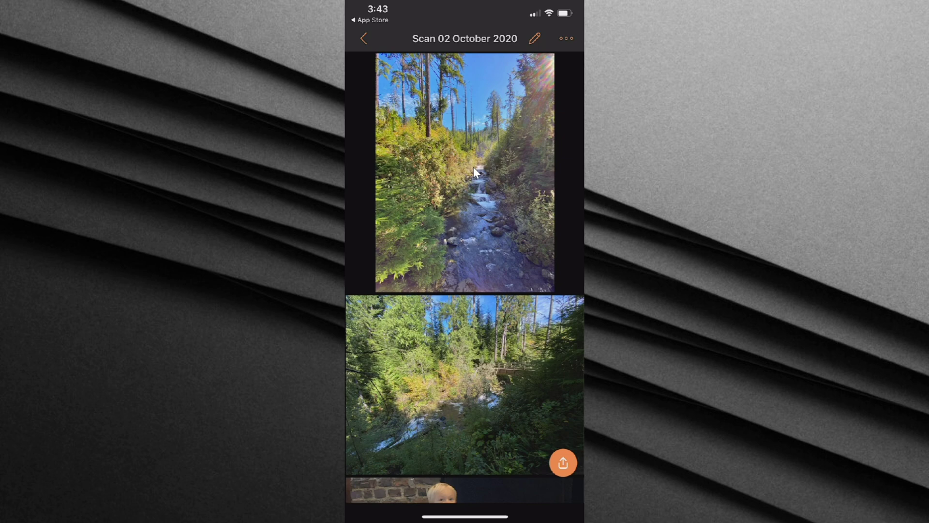
# Step: Open the Share screen to upload 'Scan 02 October 2020' to OneDrive - Personal
pyautogui.click(562, 464)
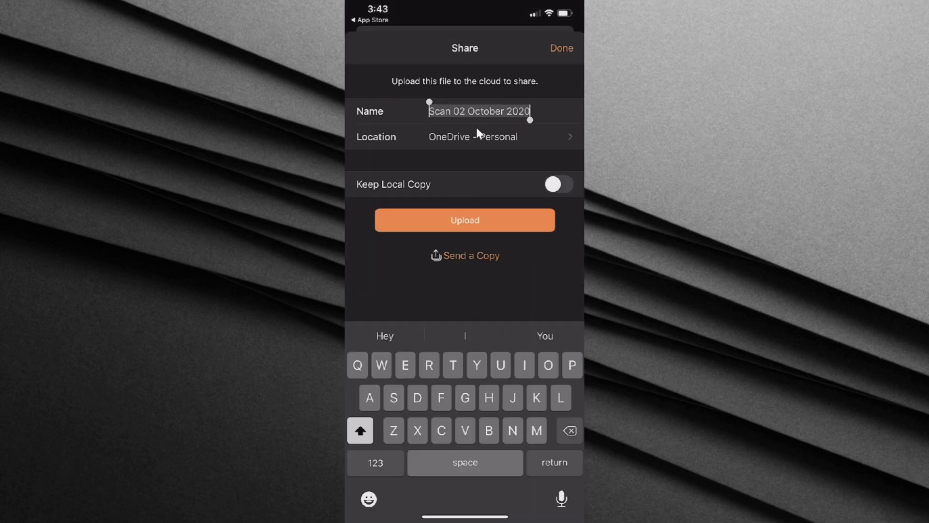